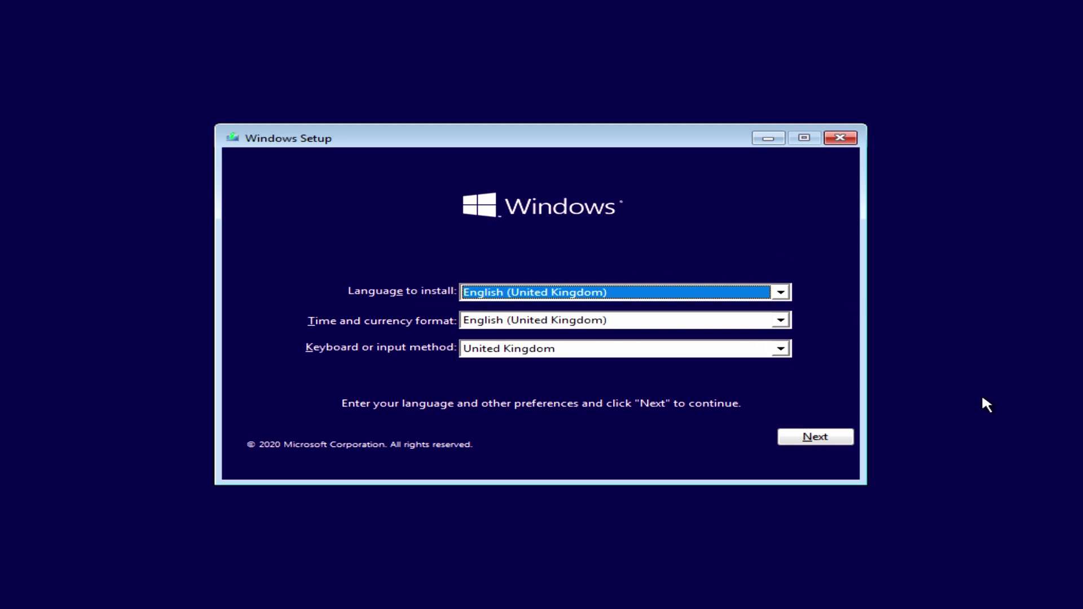
# Keep English (United Kingdom) language settings and start installing without a product key
pyautogui.click(816, 436)
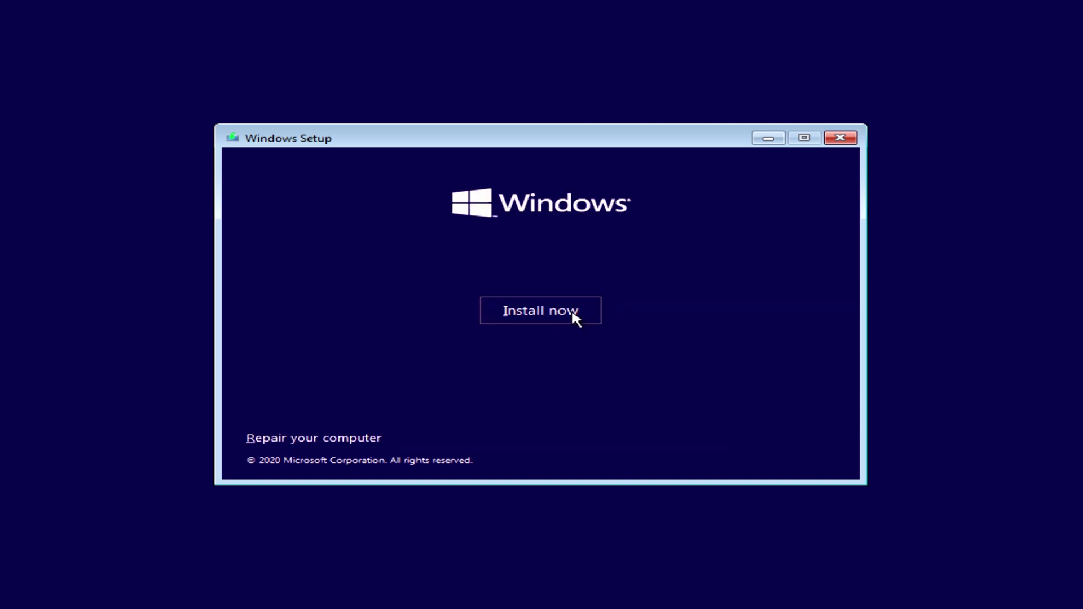
pyautogui.click(564, 318)
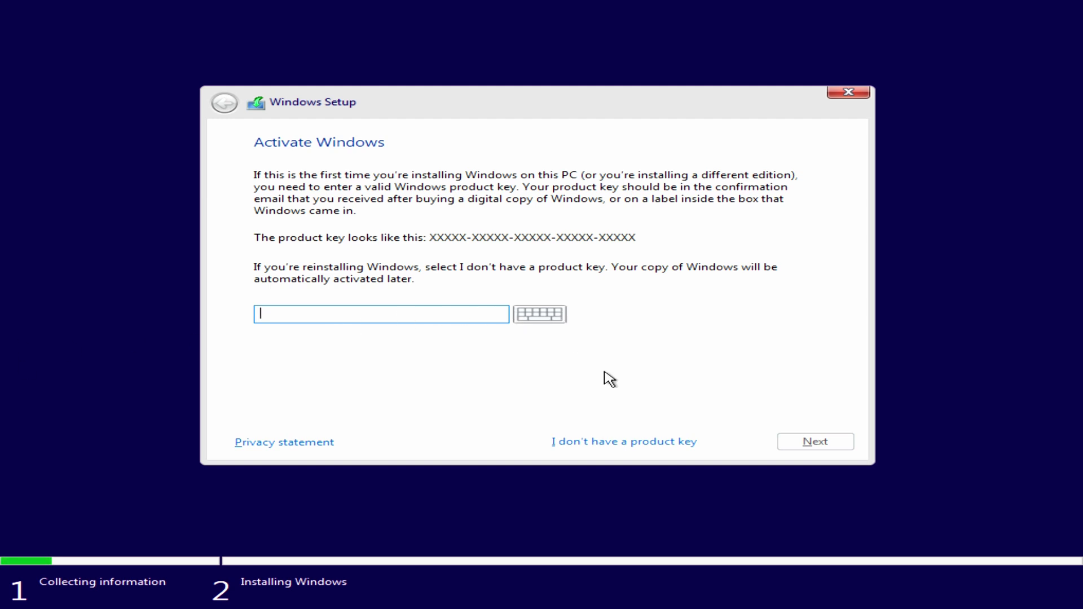
pyautogui.click(614, 446)
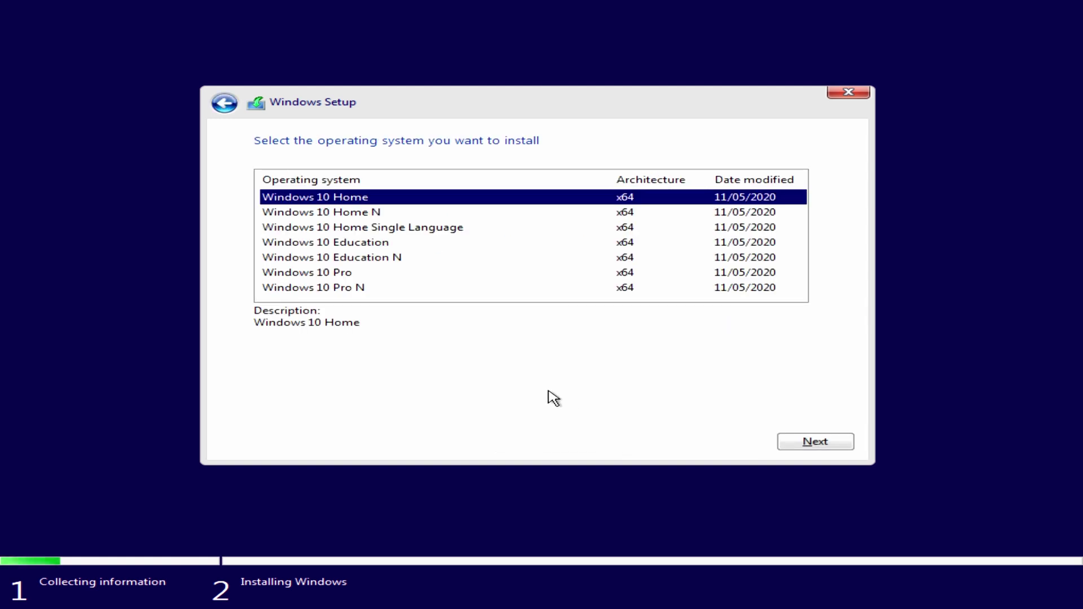
# Choose the Windows 10 Pro edition and accept the licence terms
pyautogui.click(307, 274)
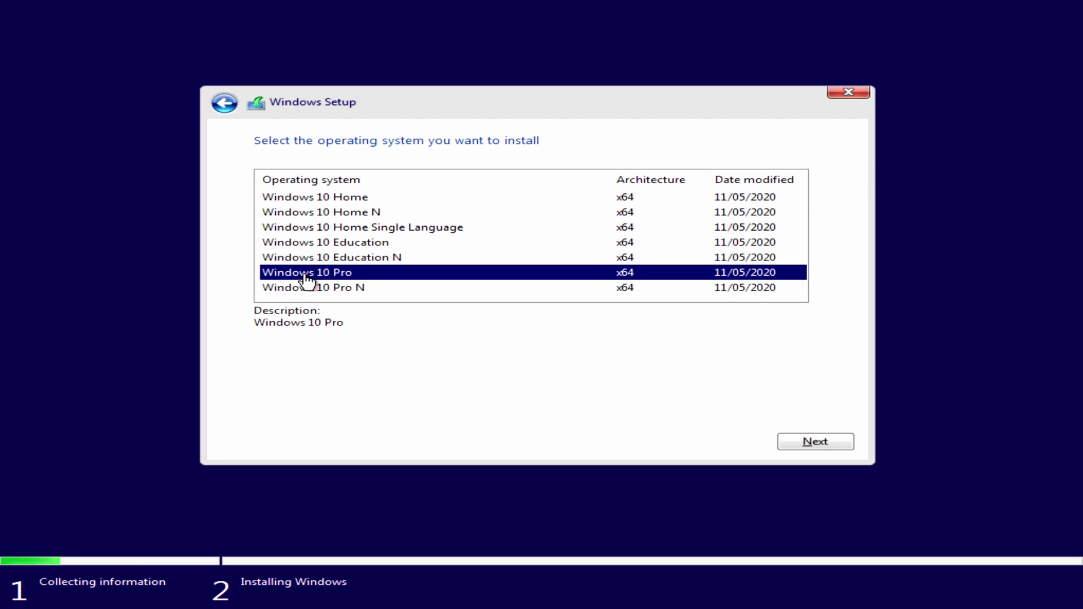
pyautogui.click(813, 441)
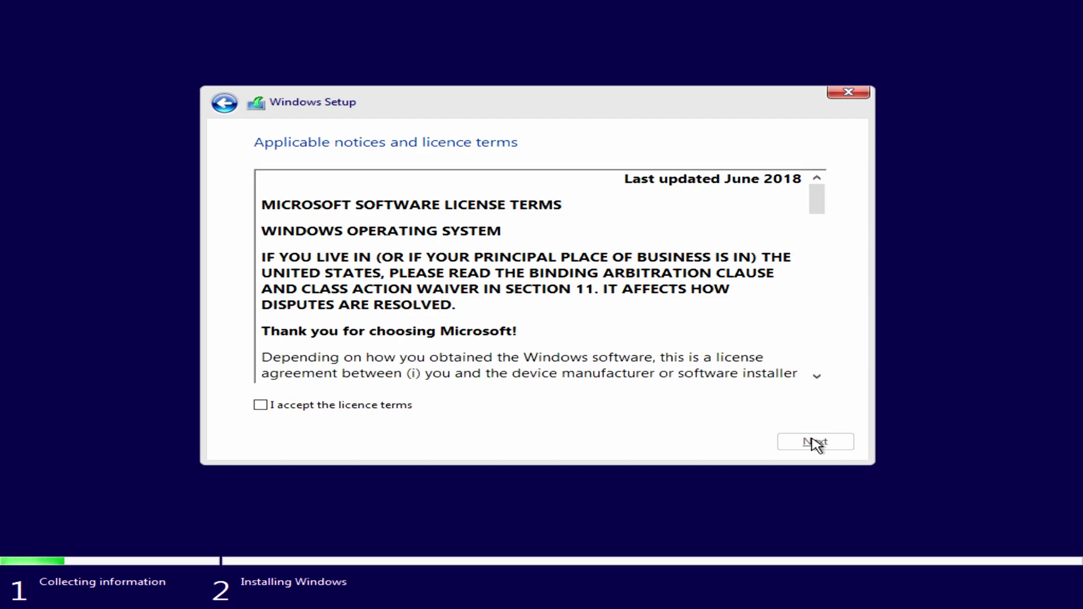
pyautogui.click(261, 406)
pyautogui.click(815, 445)
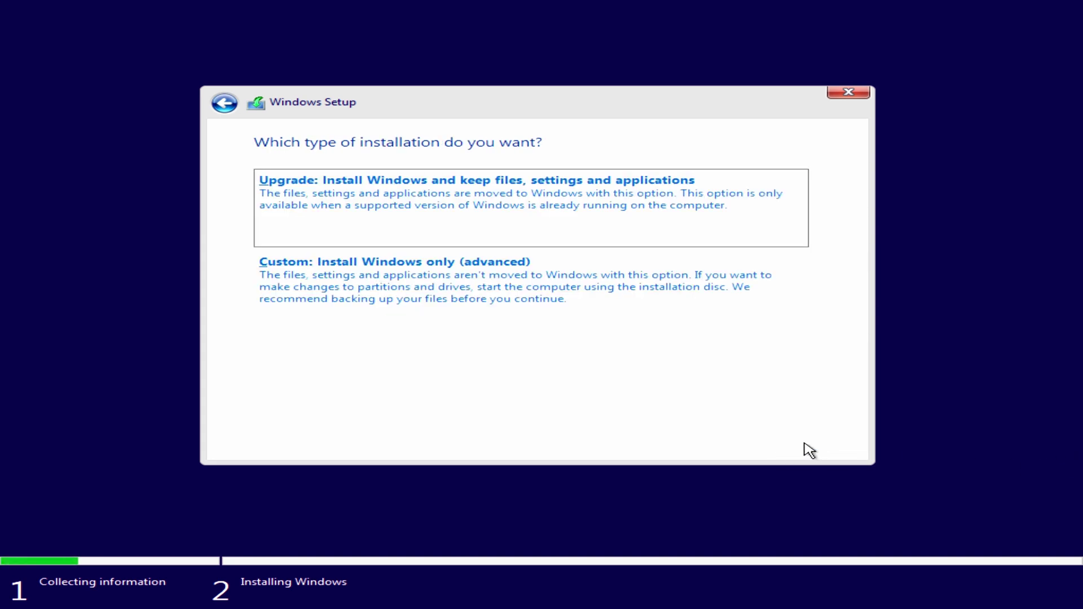
# Do a custom install onto Drive 2's 465.8 GB unallocated space
pyautogui.click(394, 290)
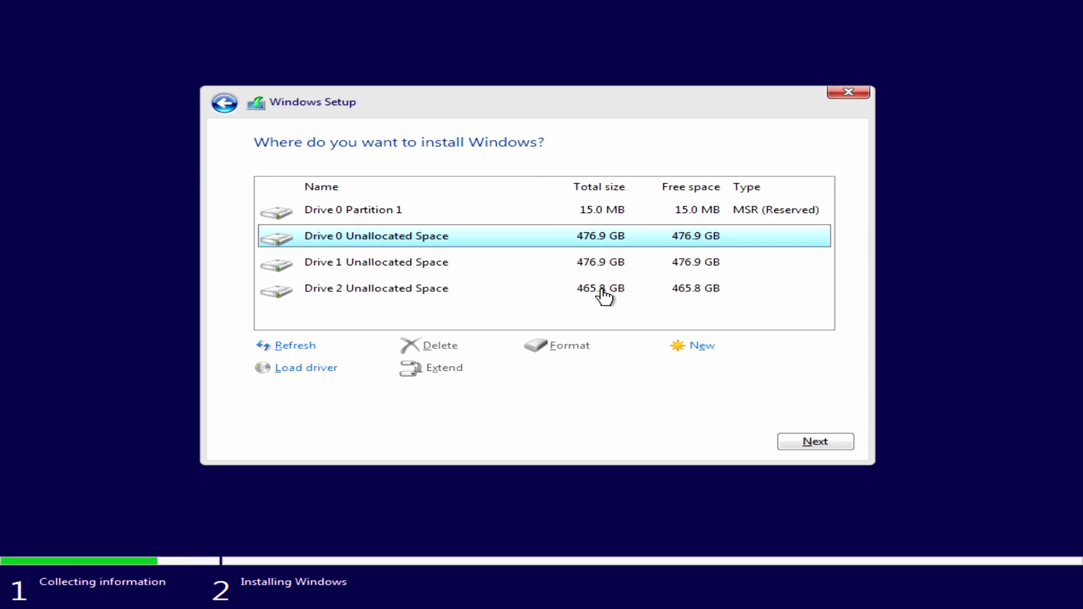
pyautogui.click(604, 293)
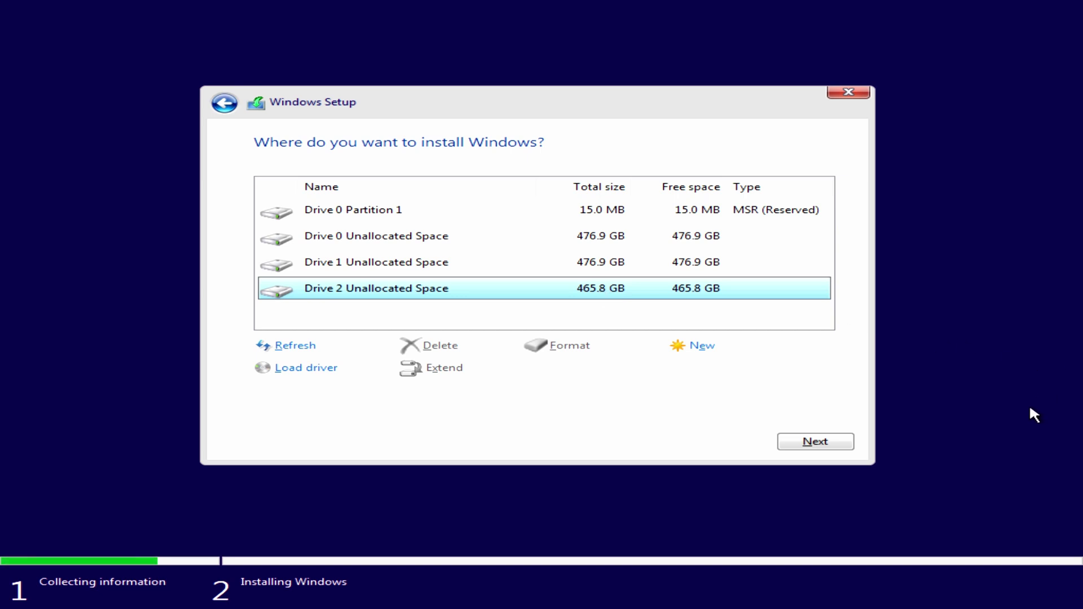
pyautogui.click(821, 446)
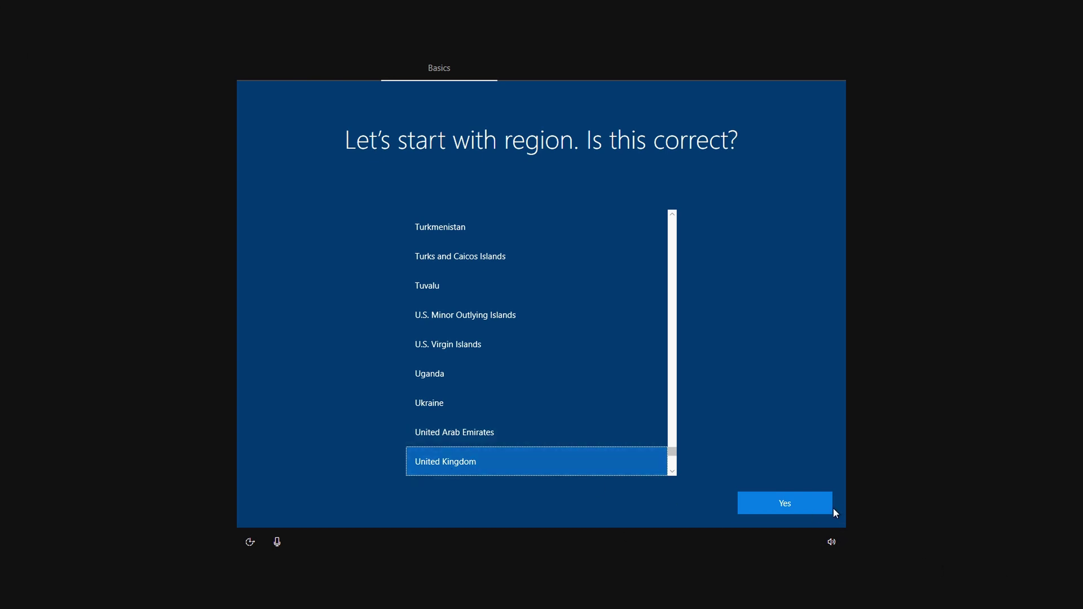
# Confirm United Kingdom region and keyboard, skipping a second layout
pyautogui.click(806, 506)
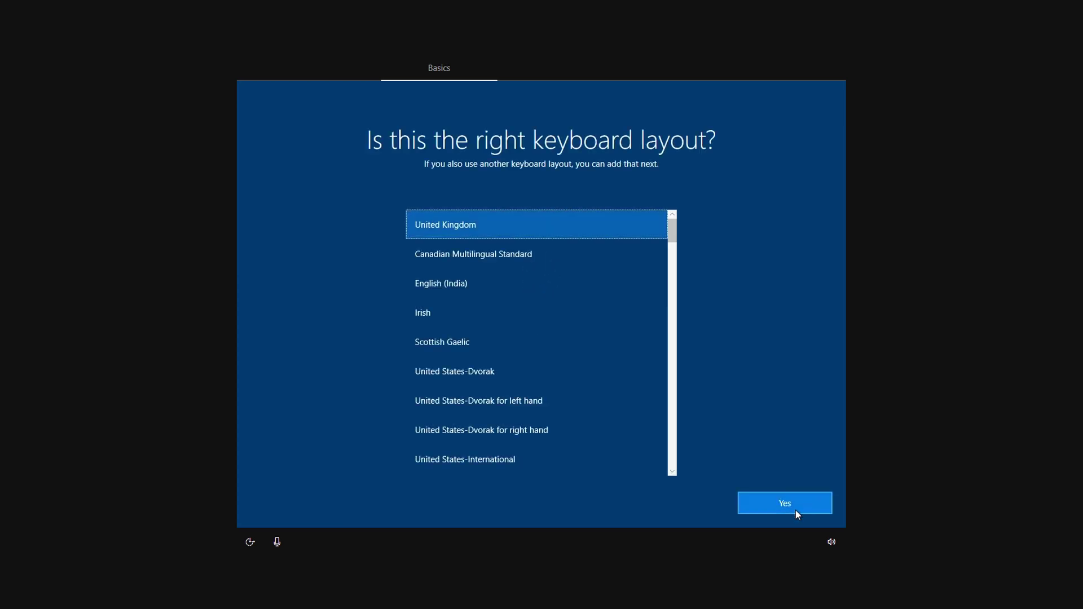
pyautogui.click(797, 509)
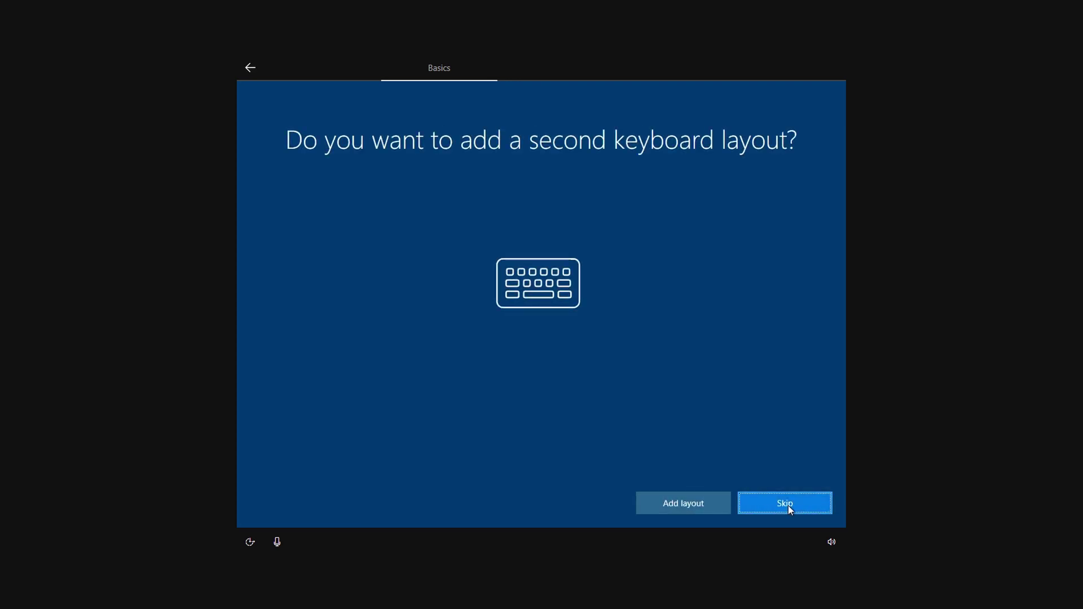
pyautogui.click(788, 506)
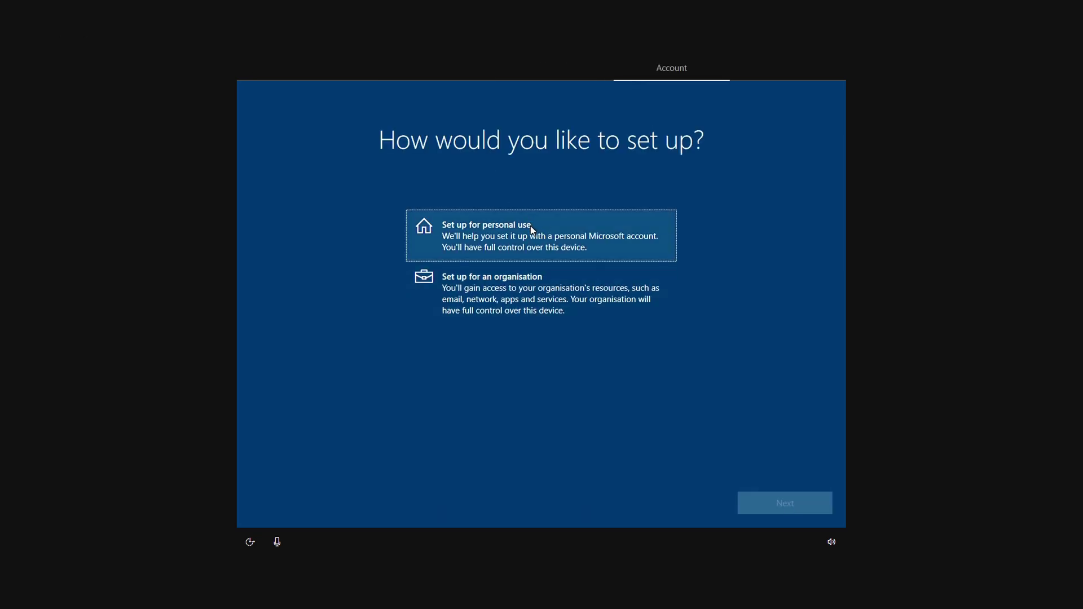
# Set up for personal use and sign in with a Microsoft account
pyautogui.click(530, 225)
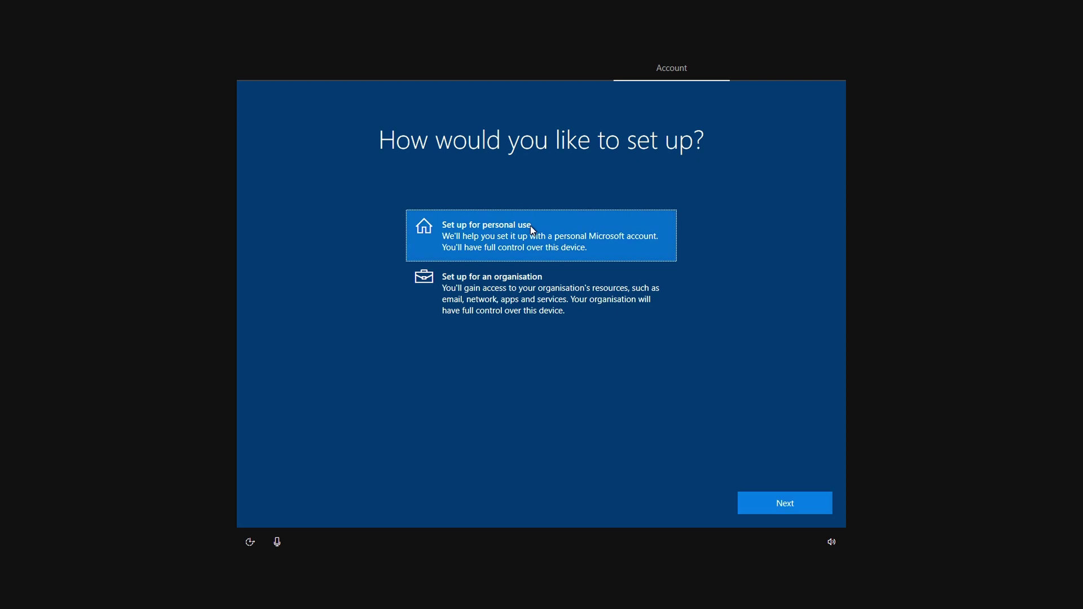
pyautogui.click(807, 512)
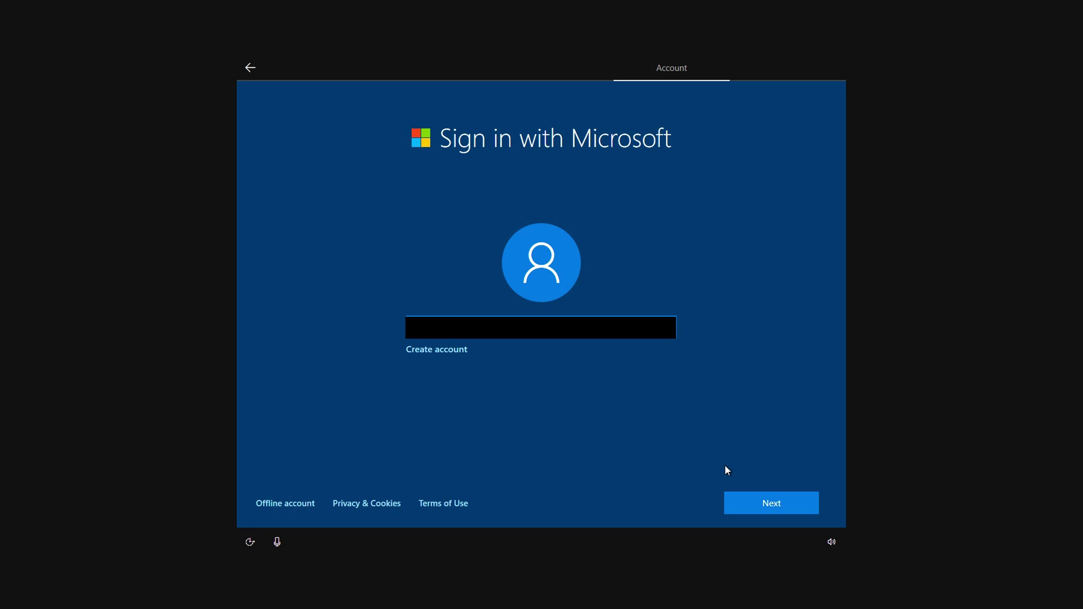
pyautogui.click(773, 507)
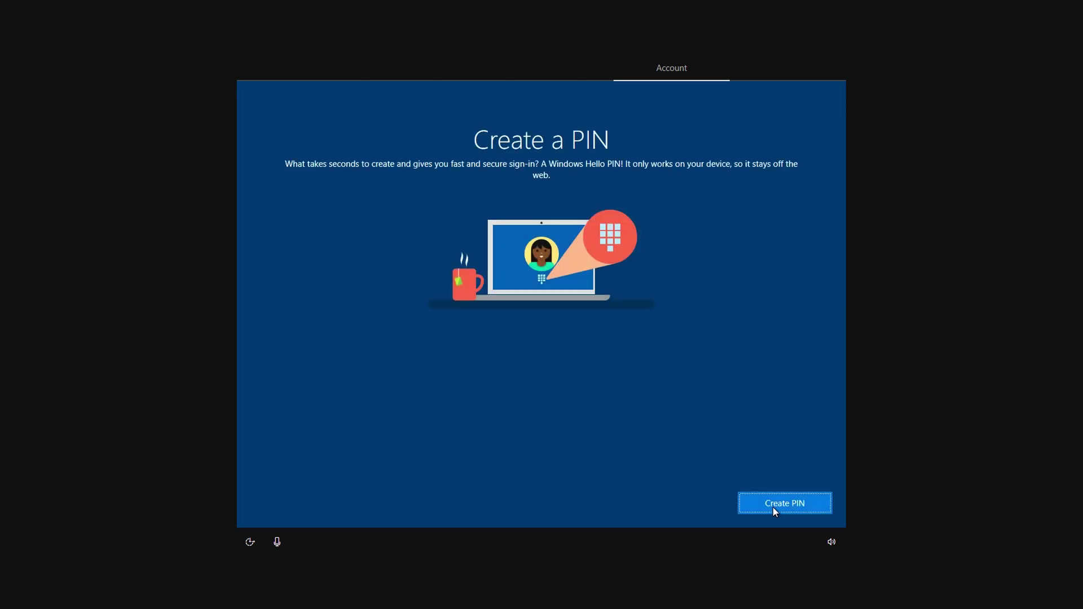
# Create and confirm a numeric sign-in PIN
pyautogui.click(790, 509)
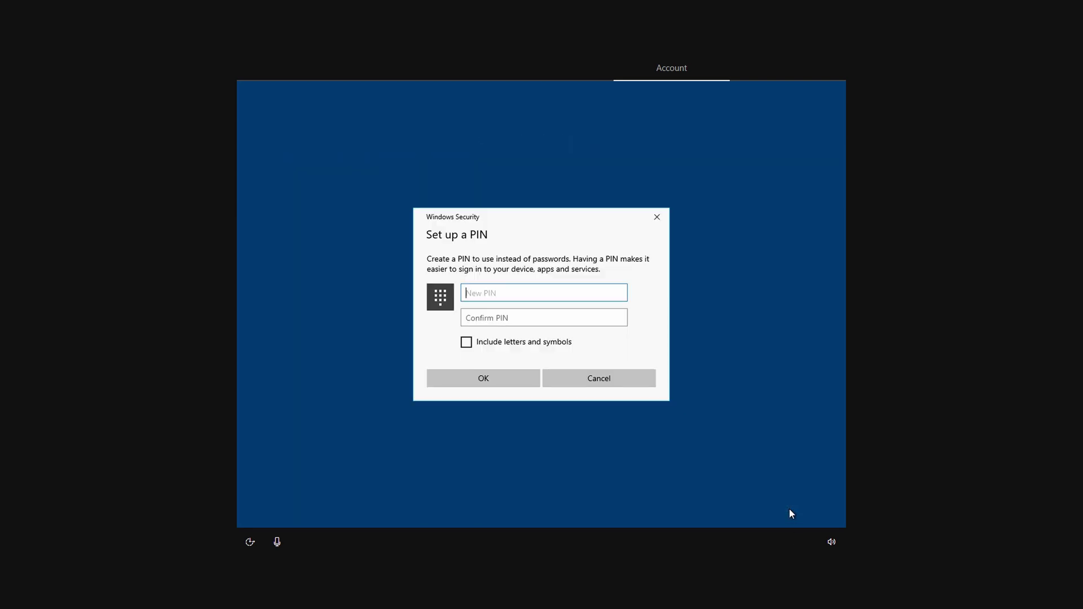
pyautogui.write('1234')
pyautogui.click(471, 319)
pyautogui.write('1234')
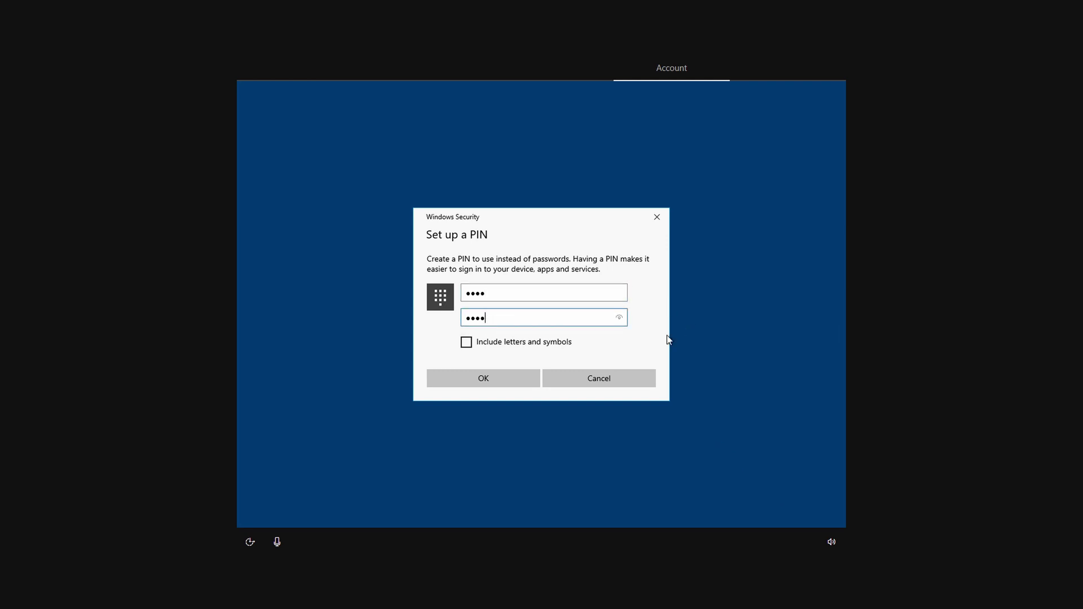
pyautogui.click(490, 384)
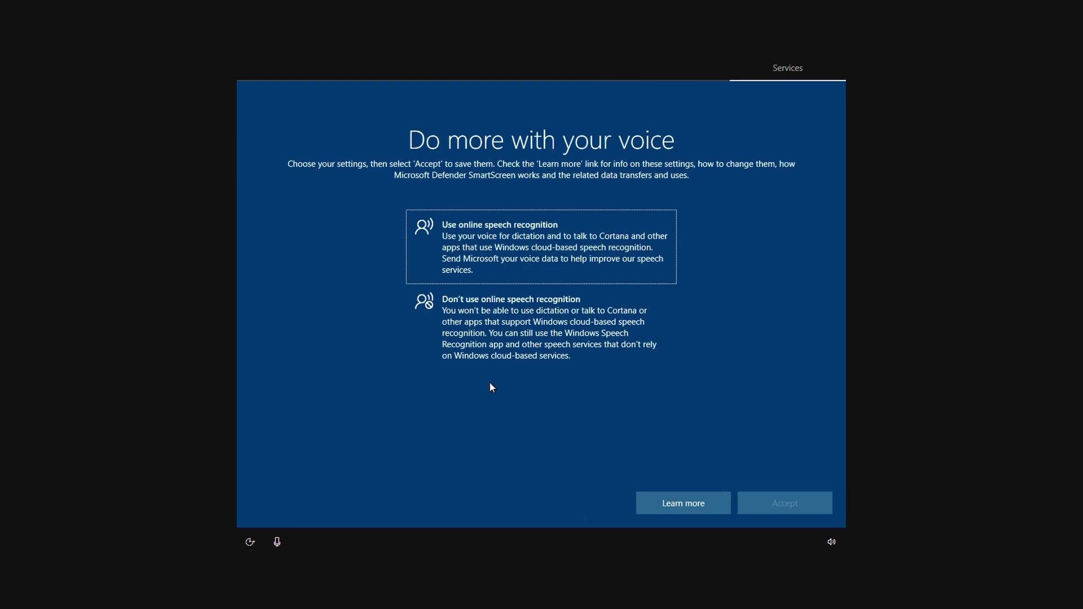
# Decline online speech recognition and location, and turn off Find my device
pyautogui.click(585, 322)
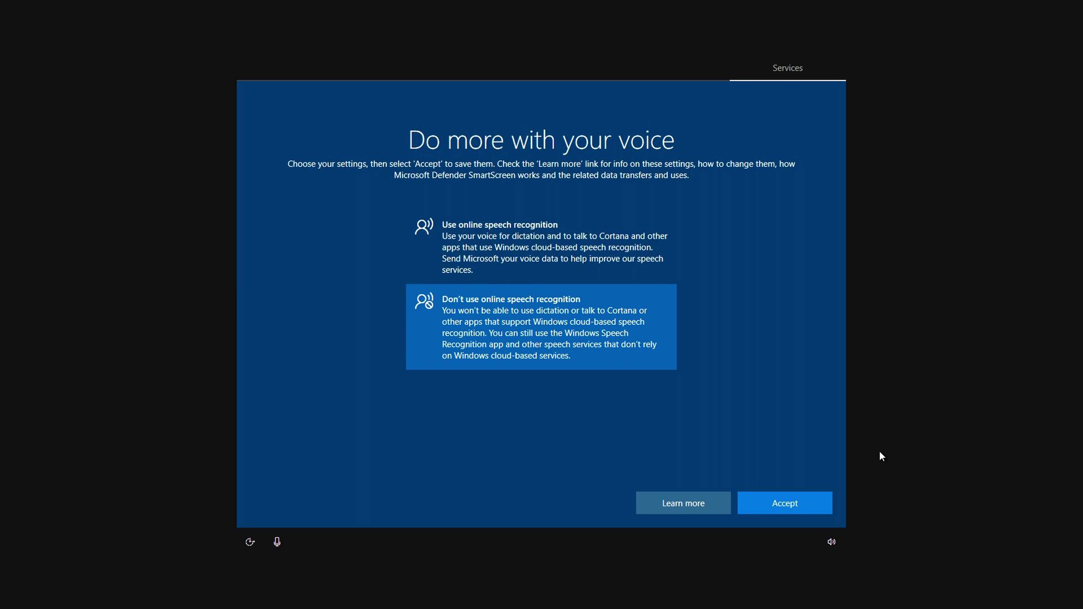
pyautogui.click(788, 503)
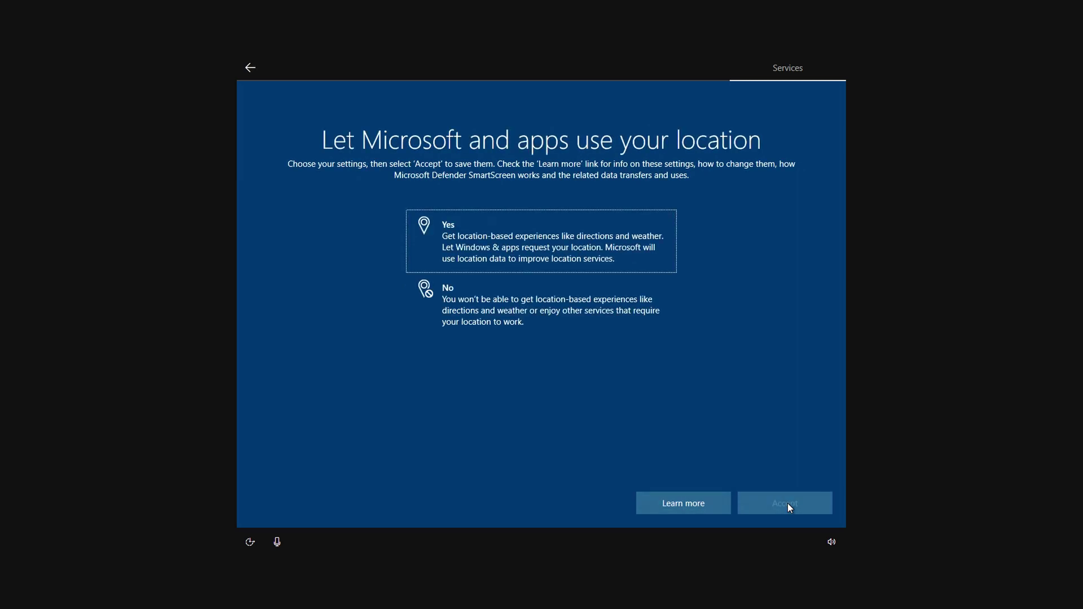
pyautogui.click(483, 310)
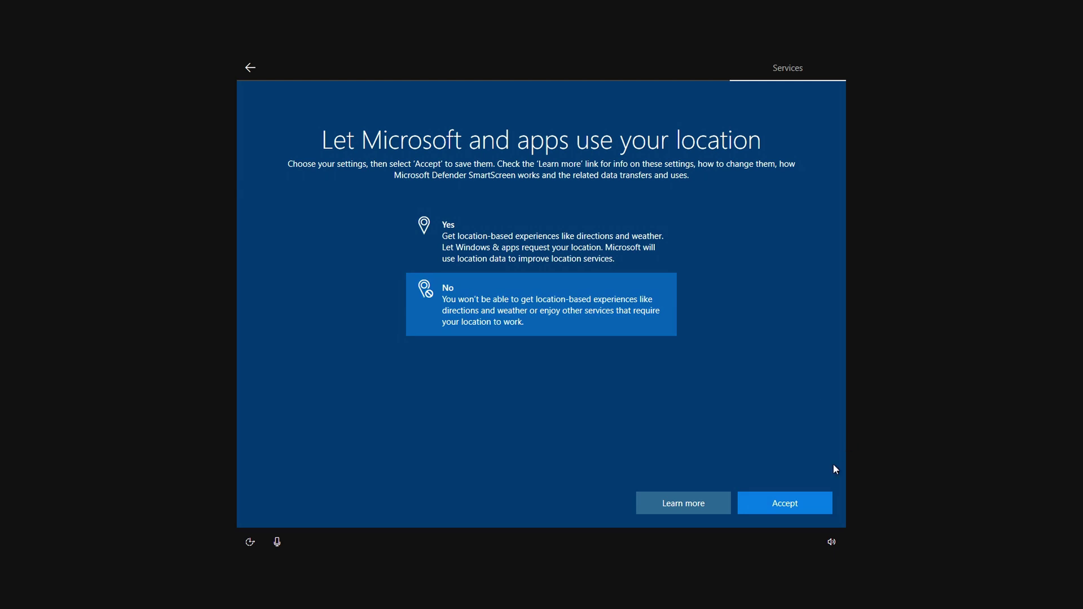
pyautogui.click(804, 501)
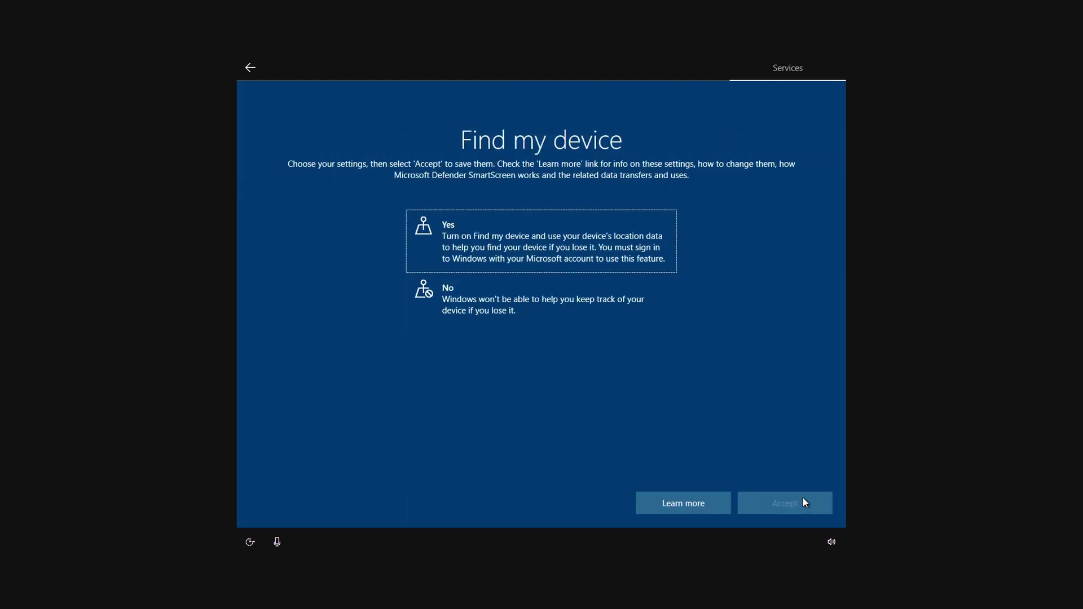
pyautogui.click(416, 293)
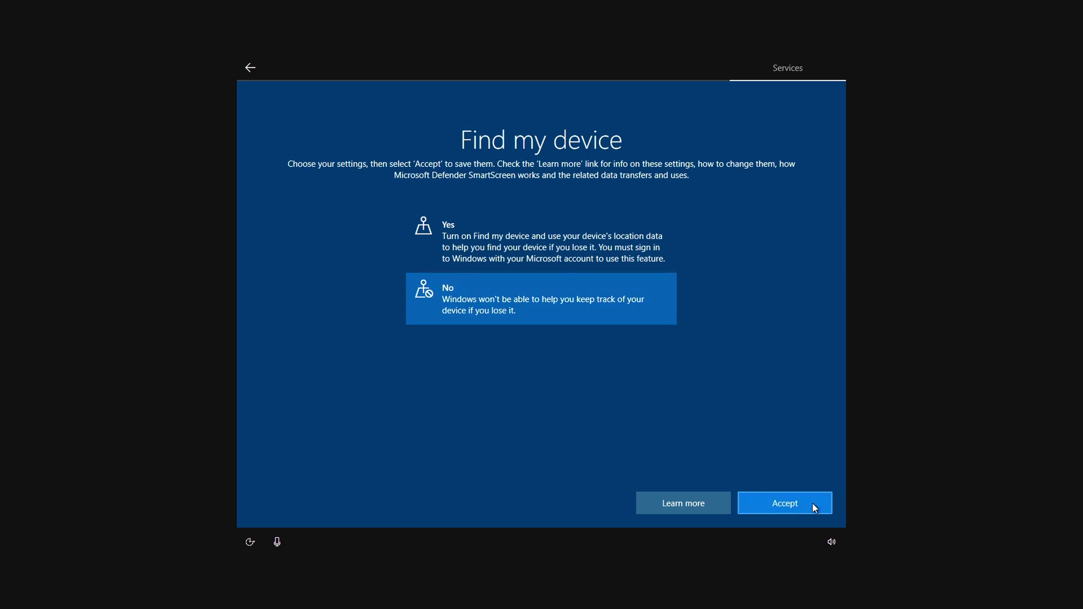
pyautogui.click(813, 504)
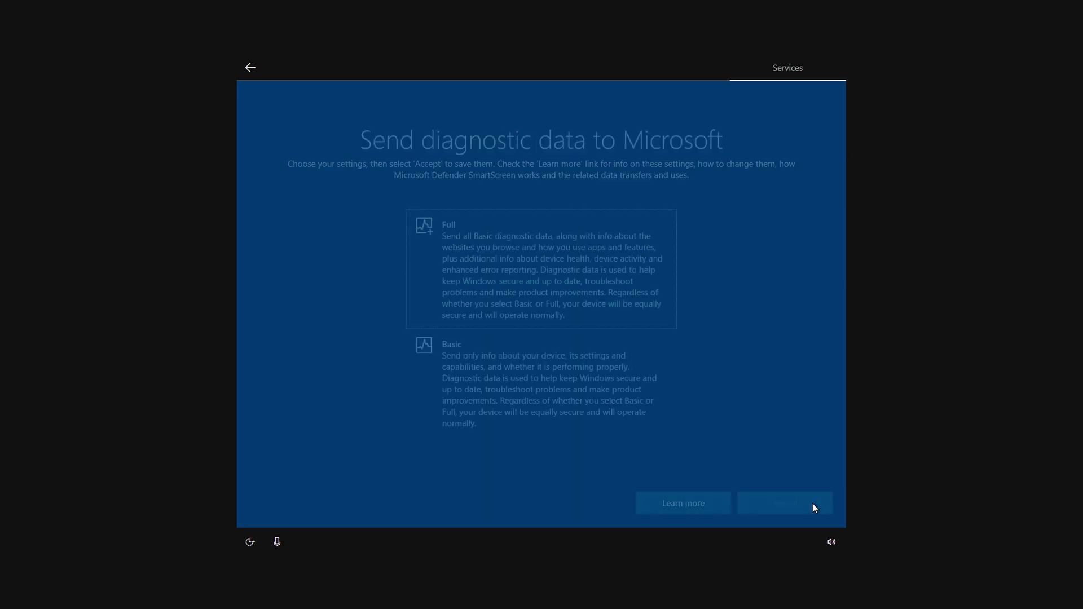
# Send only Basic diagnostic data and decline inking/typing data and tailored experiences
pyautogui.click(459, 372)
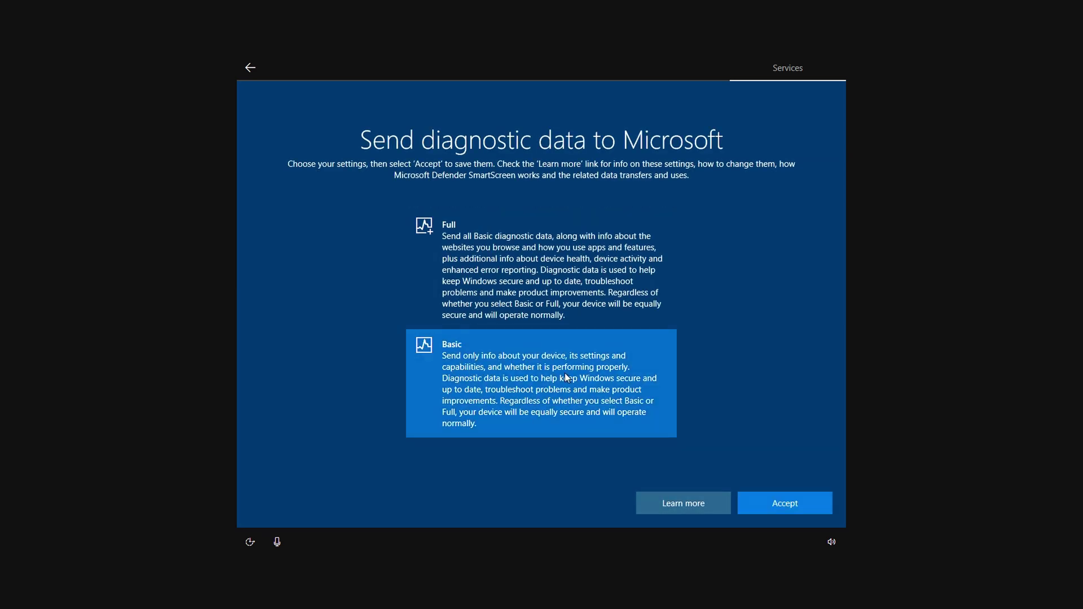
pyautogui.click(796, 504)
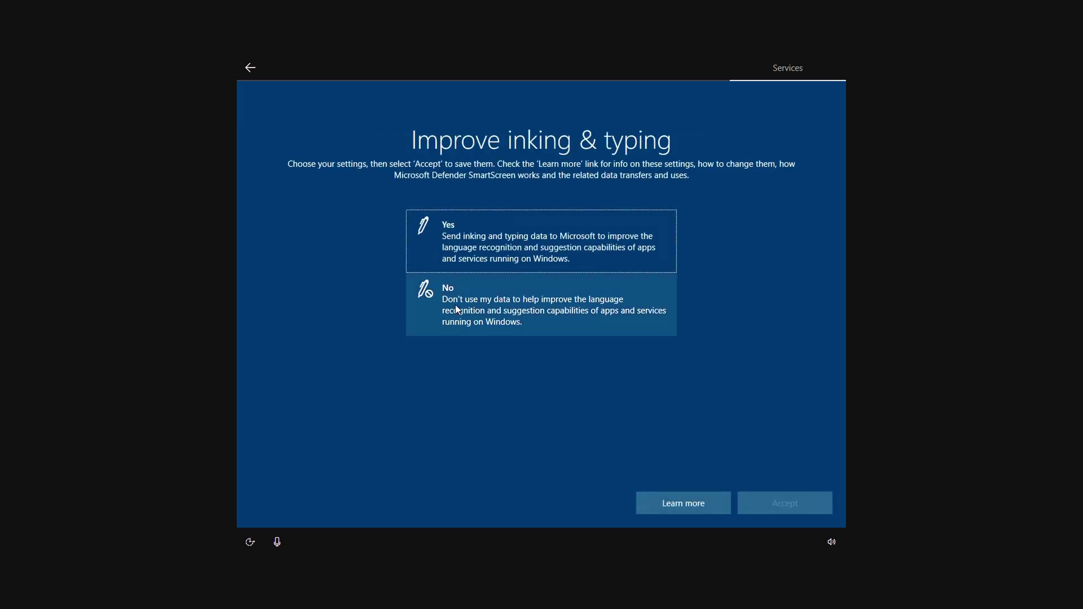
pyautogui.click(457, 309)
pyautogui.click(813, 506)
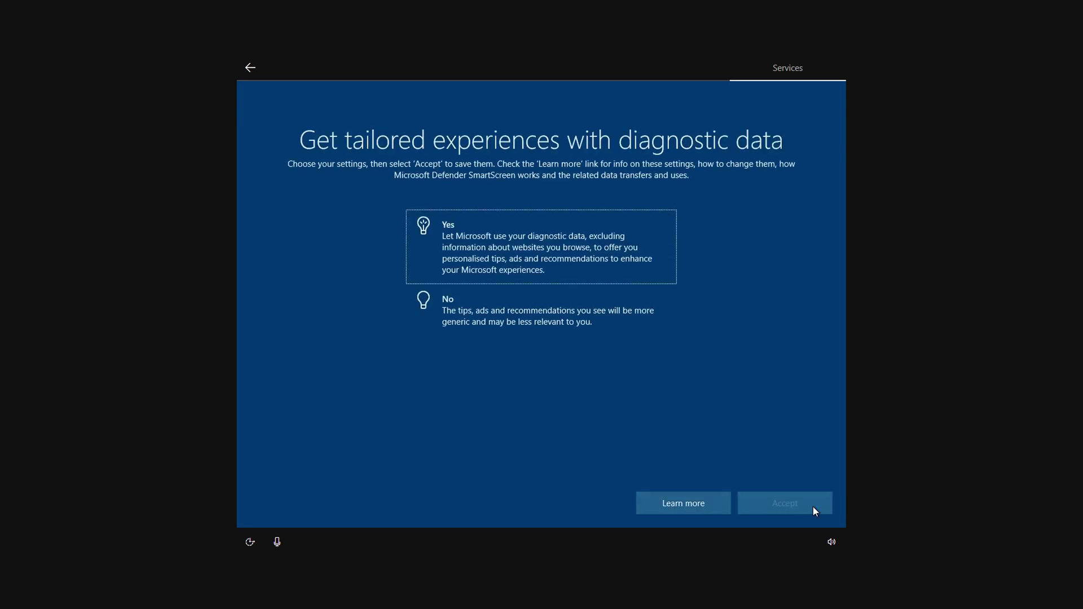
pyautogui.click(500, 306)
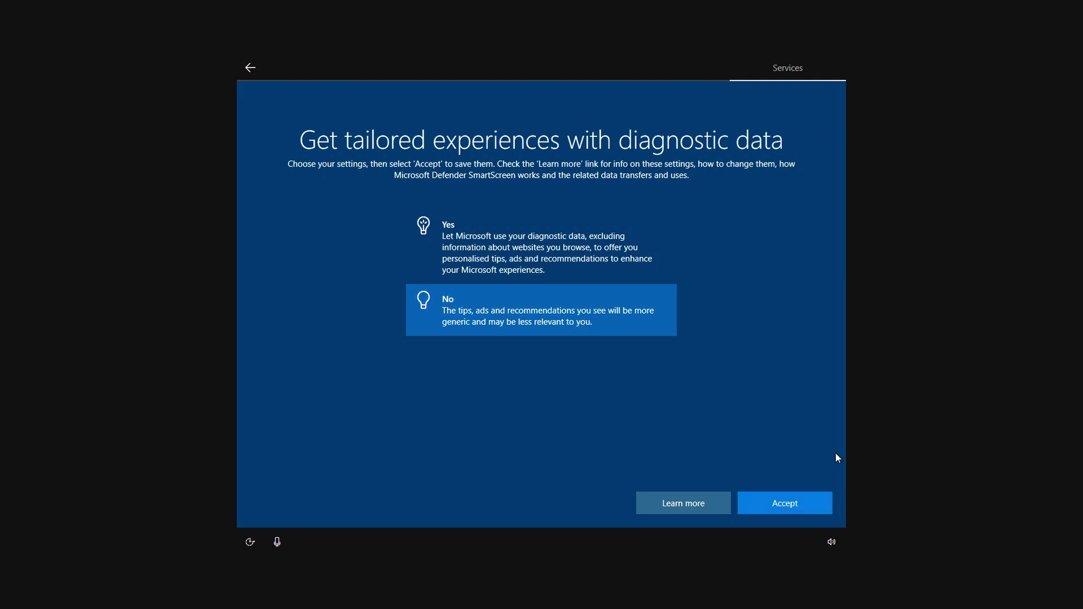
pyautogui.click(797, 503)
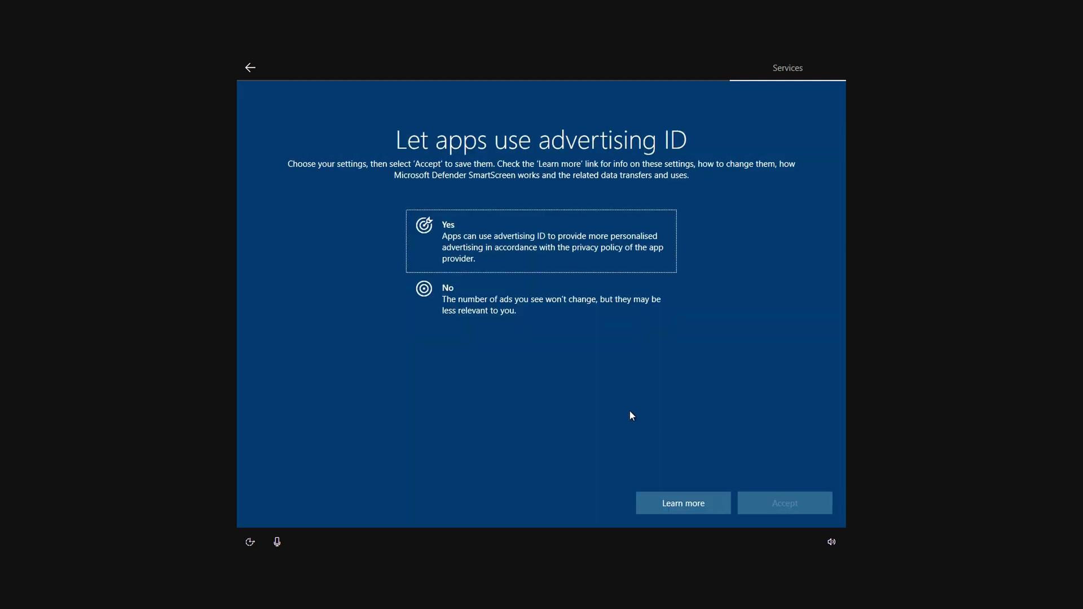
# Decline advertising ID and activity history, postpone phone linking, and save files only to this PC
pyautogui.click(465, 310)
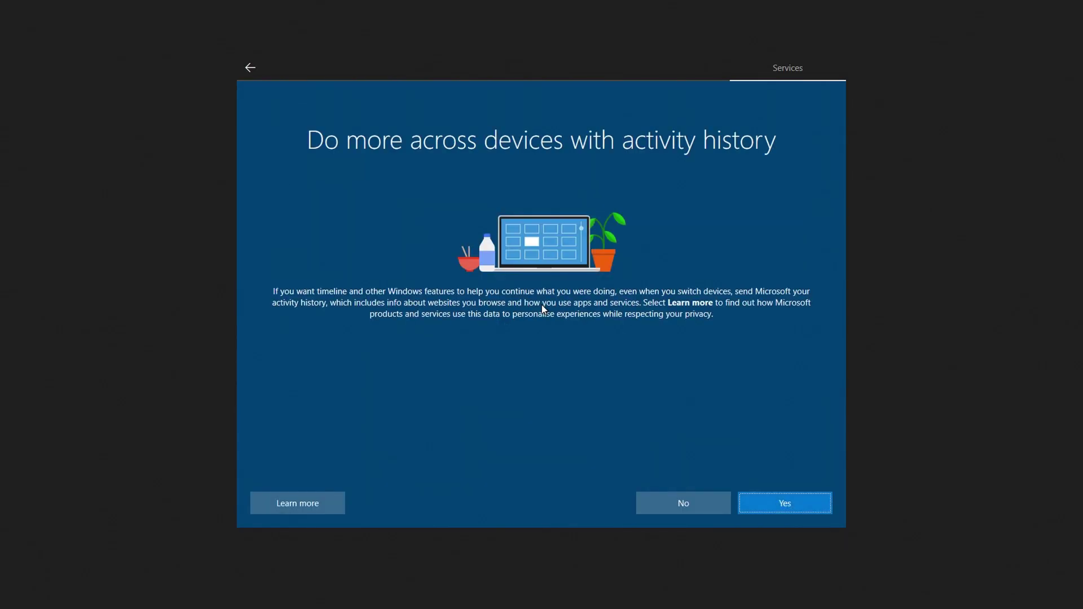
pyautogui.click(677, 508)
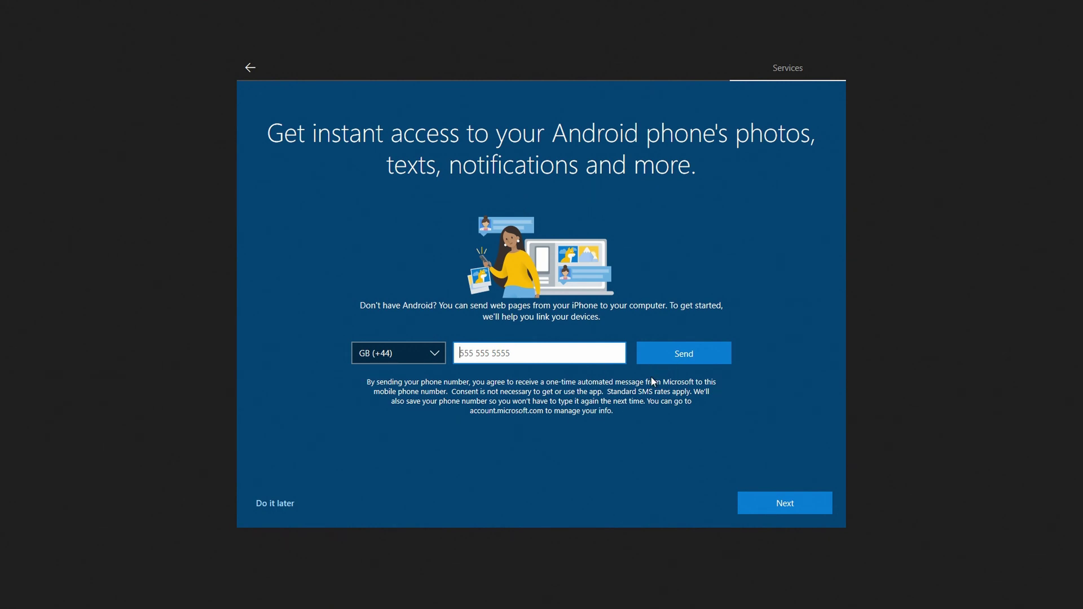
pyautogui.click(288, 506)
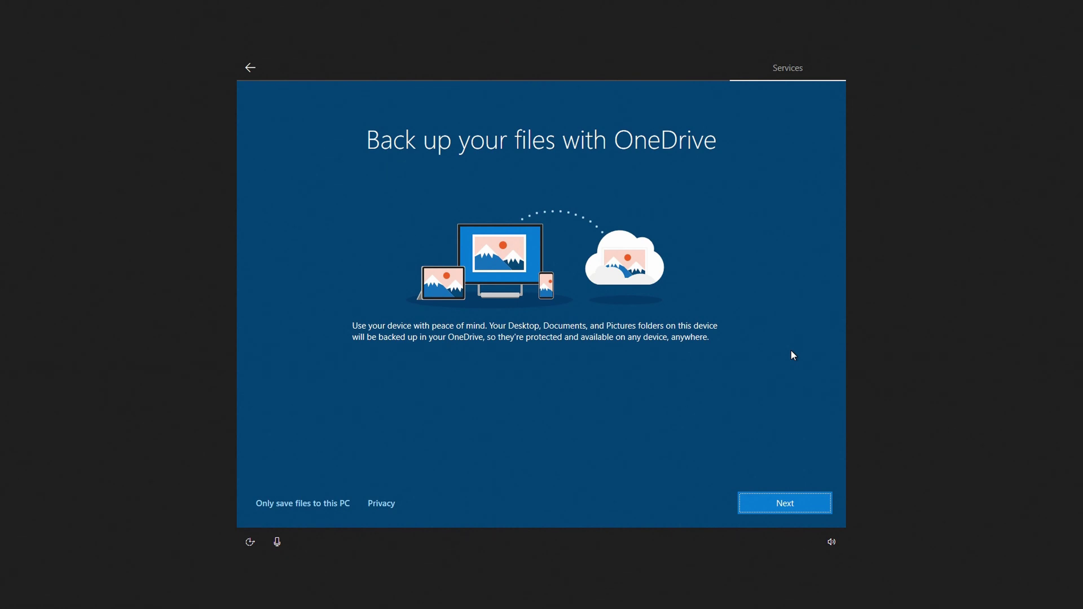
pyautogui.click(307, 506)
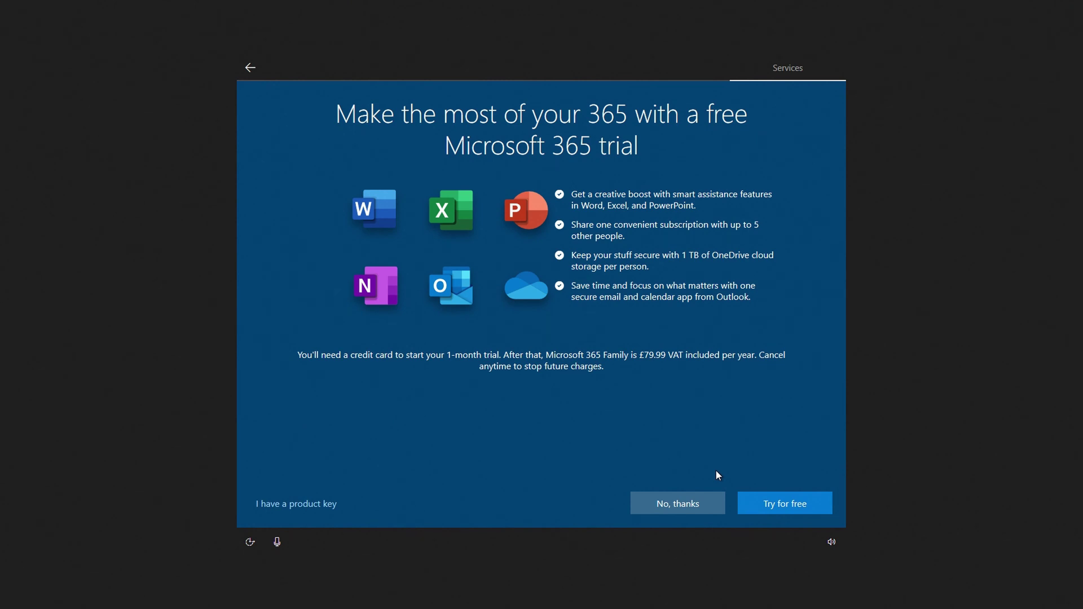
# Decline the Microsoft 365 free trial and let setup finish to the desktop
pyautogui.click(683, 500)
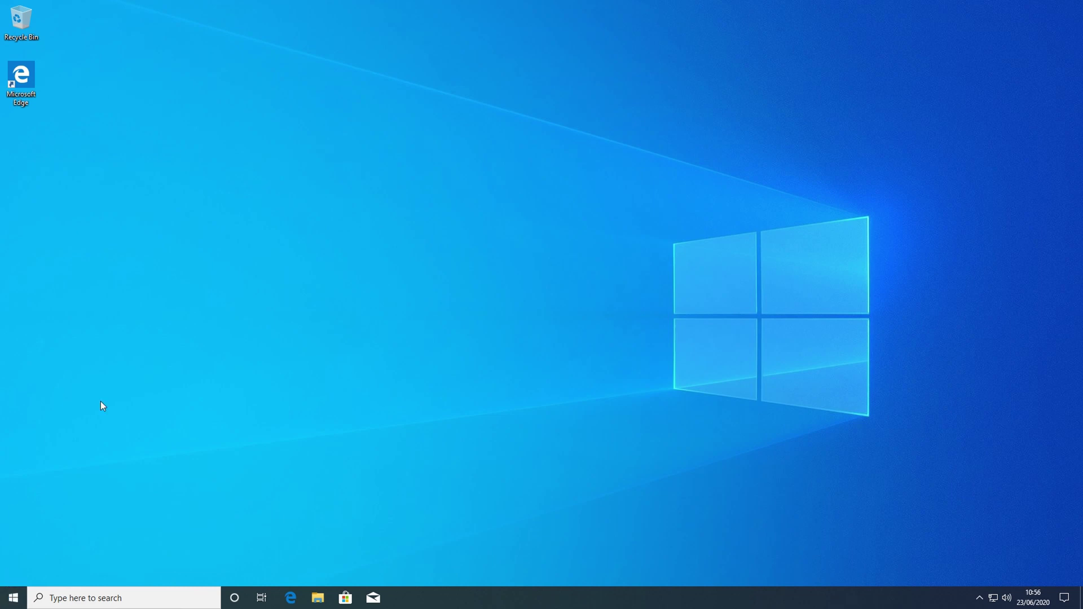
# Check for updates in Update & Security to install the 2020-06 Cumulative Update (KB4557957)
pyautogui.click(11, 600)
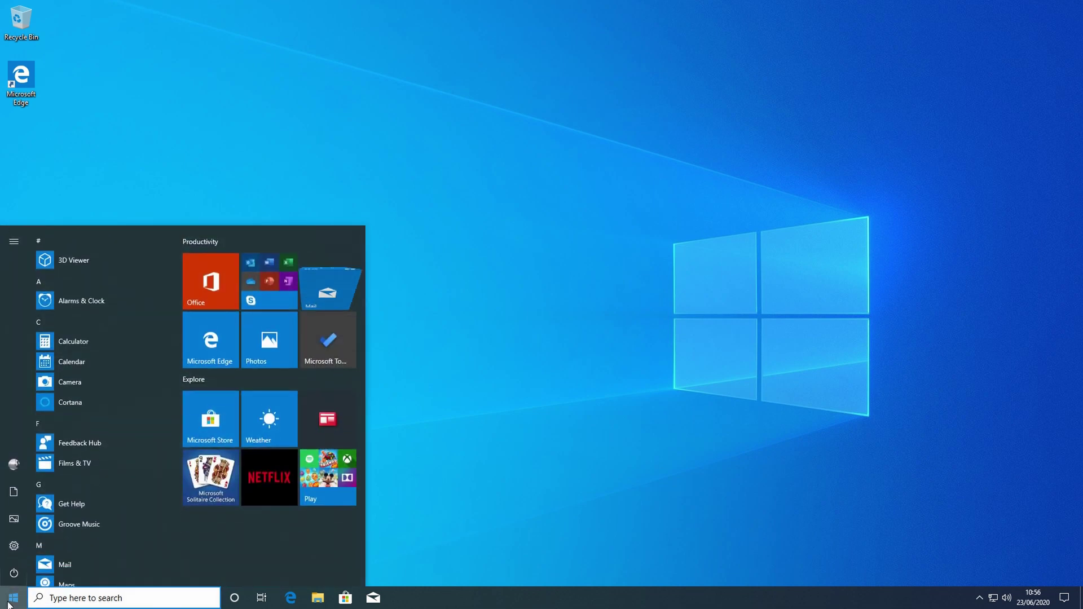
pyautogui.click(16, 548)
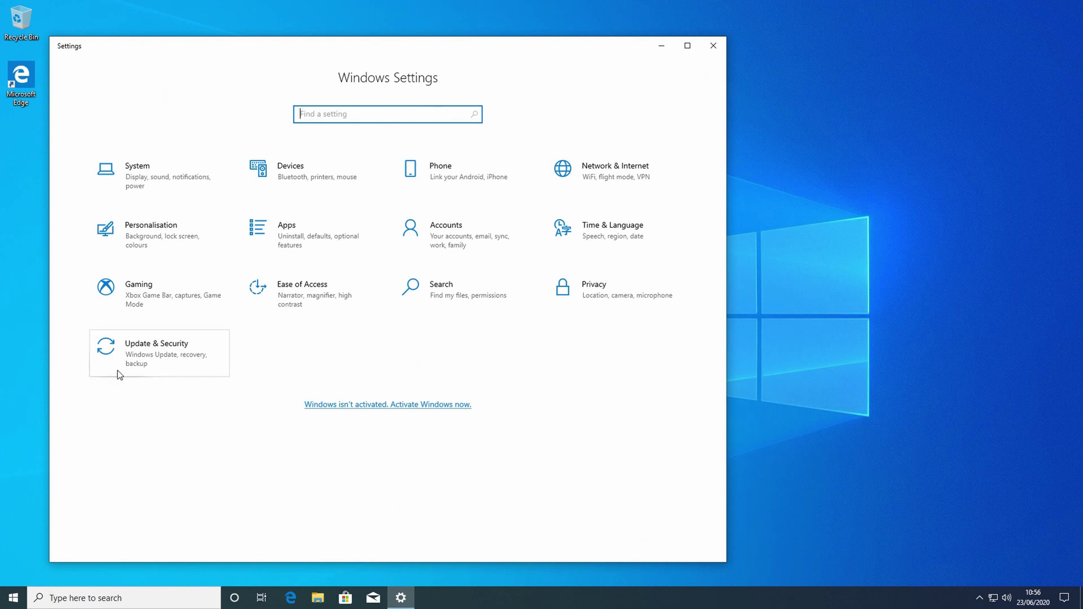
pyautogui.click(126, 361)
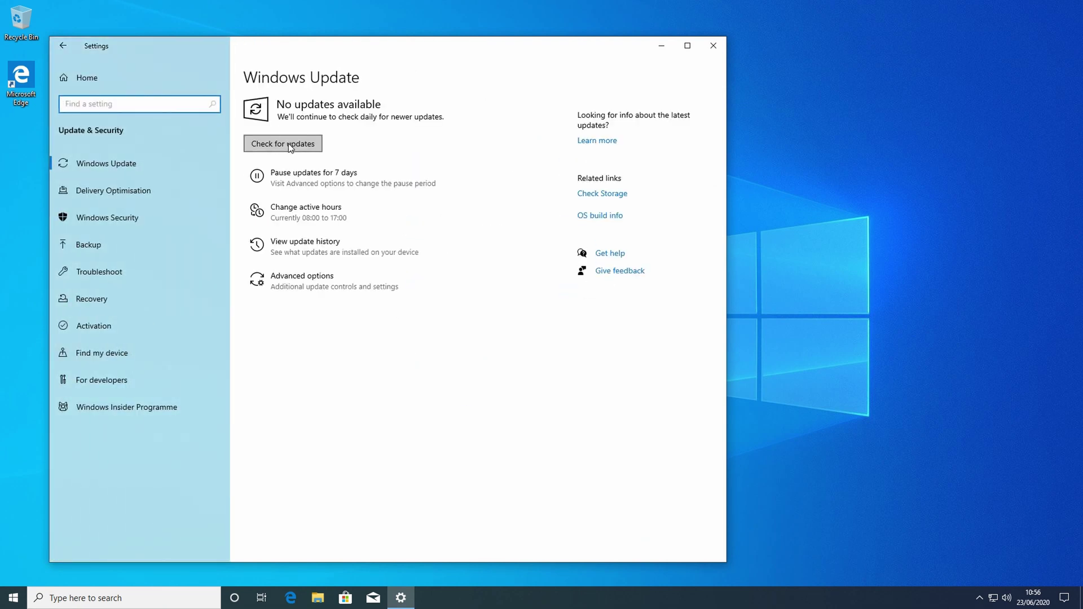
pyautogui.click(287, 142)
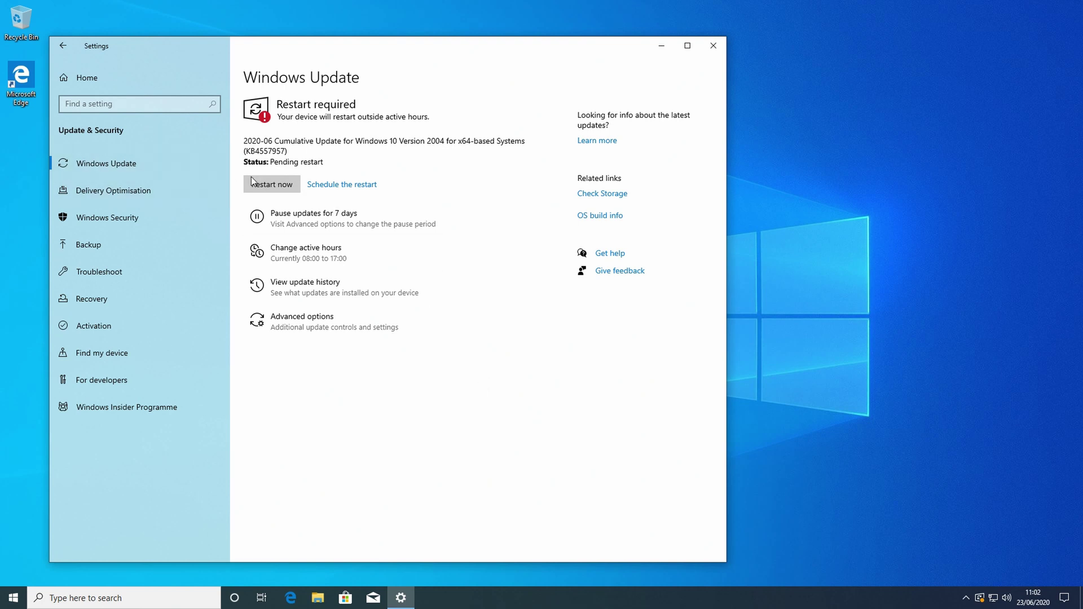
# Restart to apply the cumulative update, then return to Windows Update for Defender platform updates
pyautogui.click(273, 184)
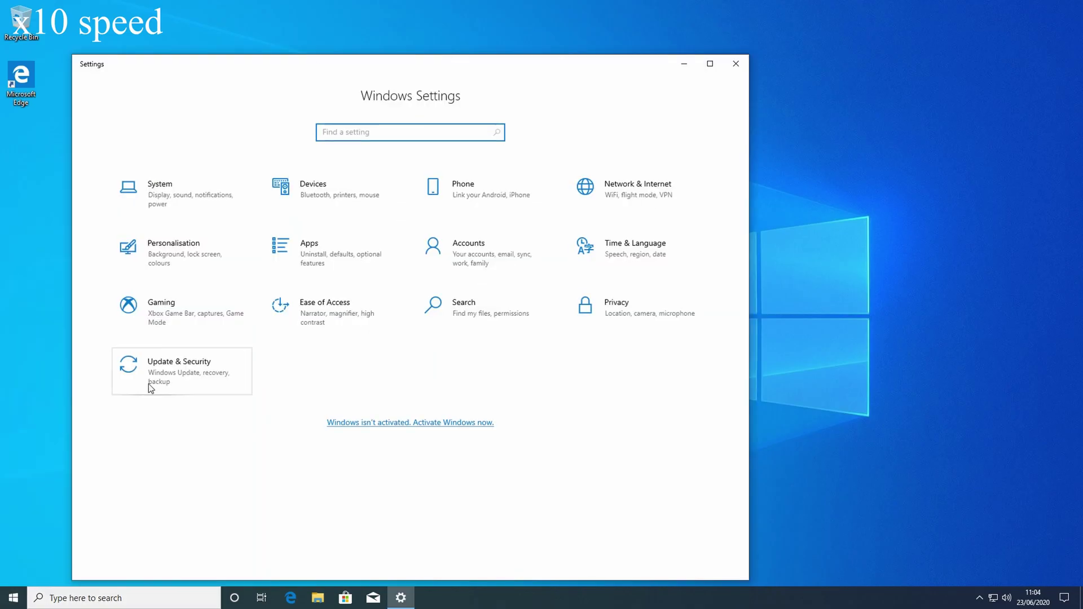
pyautogui.click(151, 387)
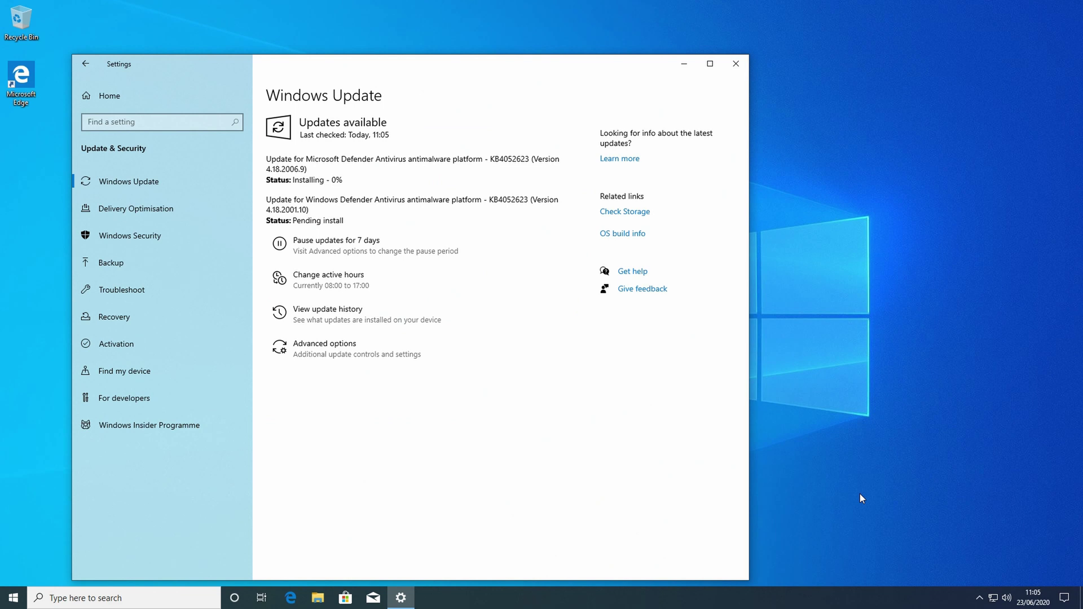